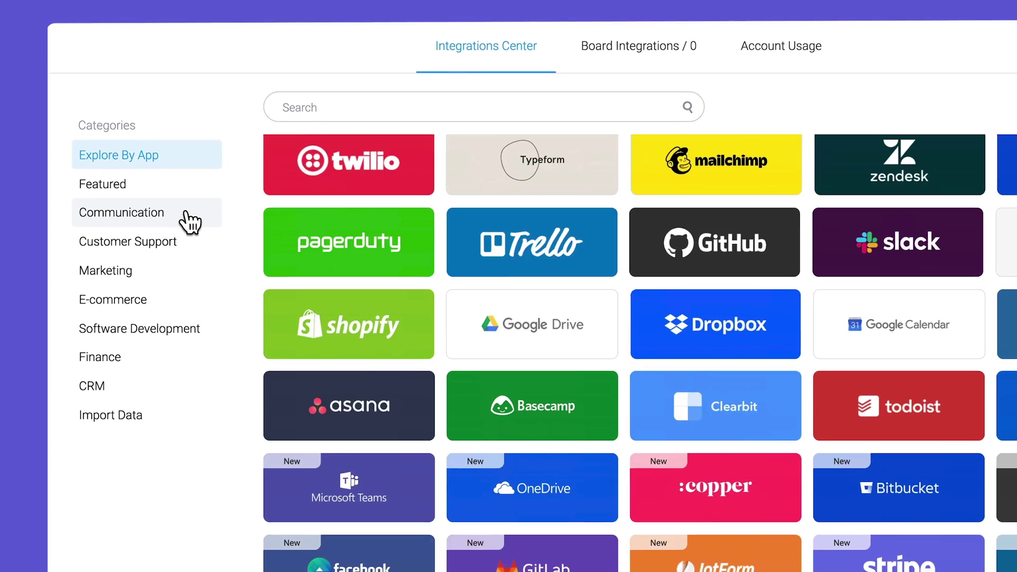
Step: Browse the Communication integrations and pick the Gmail email-to-item recipe for the board
click(193, 248)
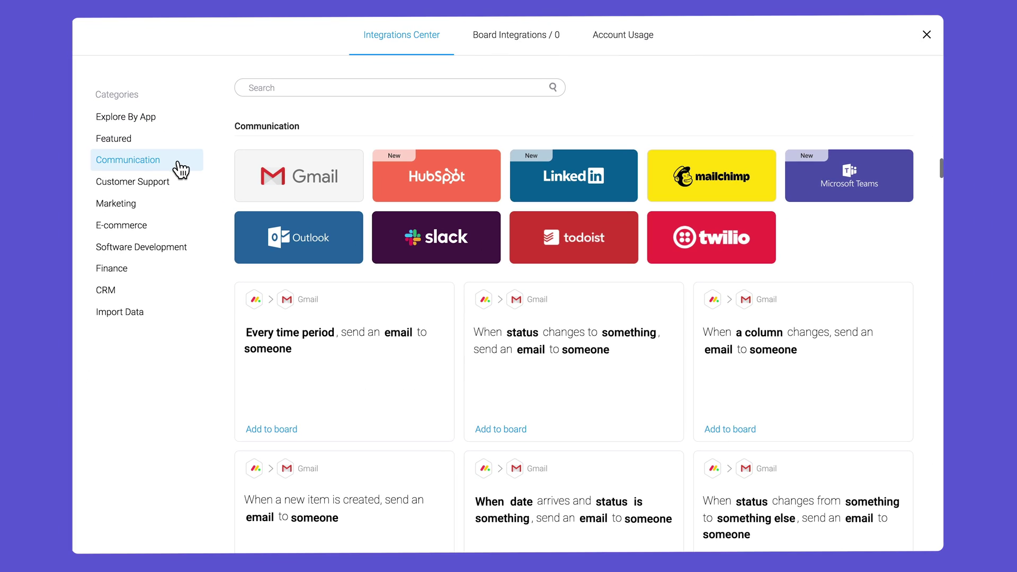
scroll(405, 308, down, 5)
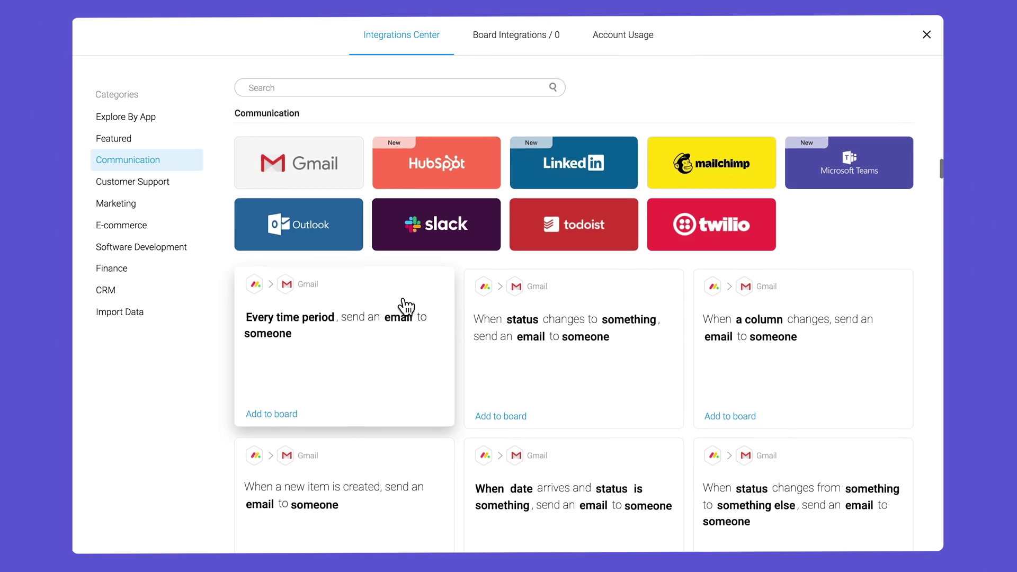
scroll(406, 308, down, 2)
scroll(405, 307, down, 1)
scroll(405, 308, up, 3)
scroll(405, 308, up, 2)
scroll(405, 307, up, 3)
scroll(406, 308, up, 2)
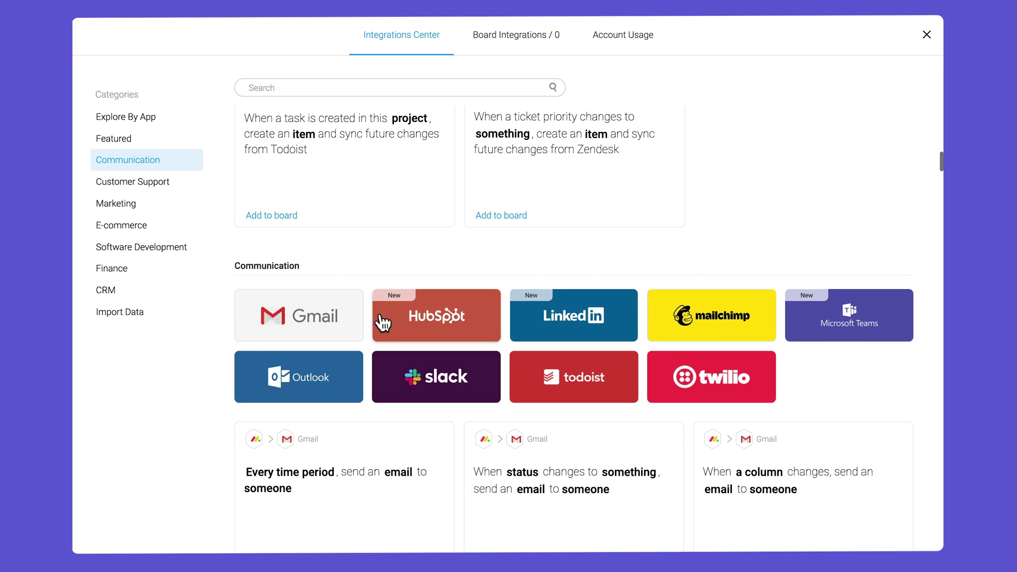
click(347, 333)
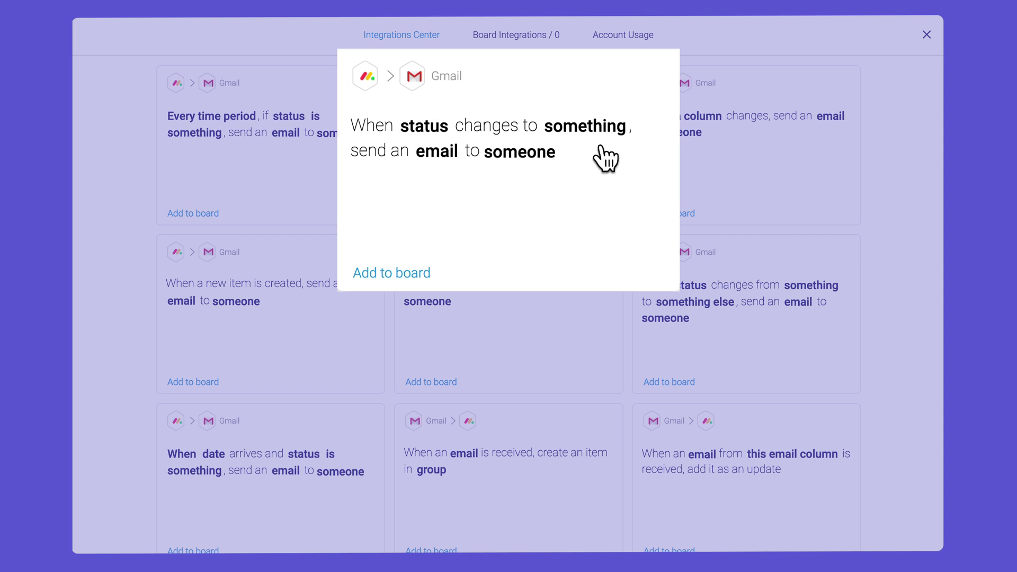
scroll(597, 183, down, 1)
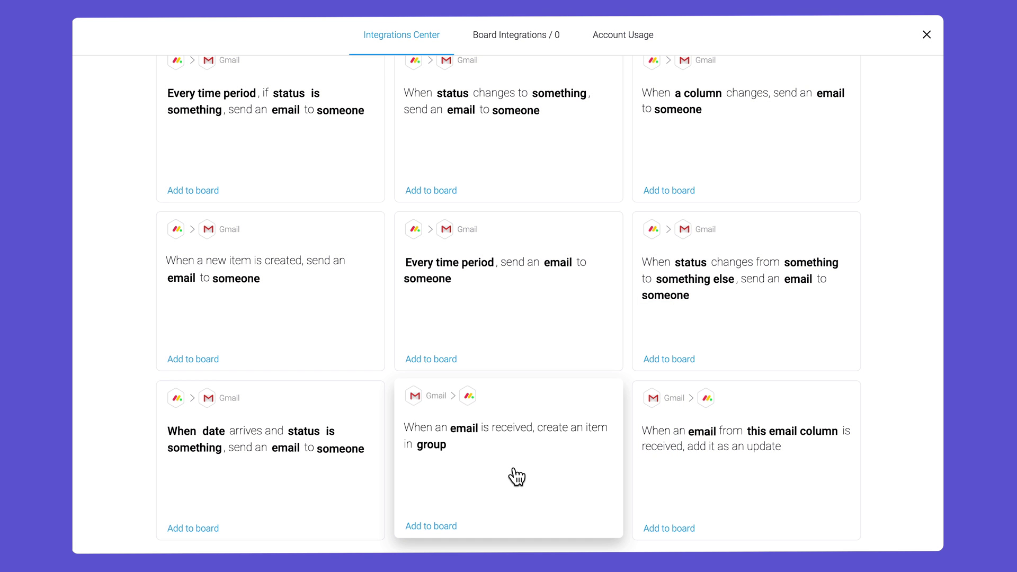
click(514, 471)
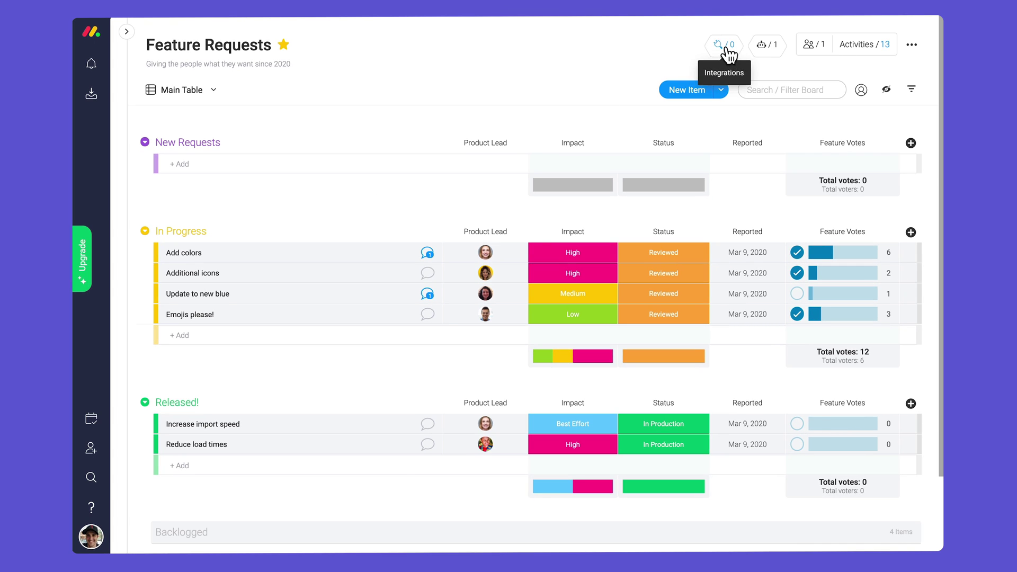
Step: Choose the Gmail recipe that creates an item when an email is received
click(727, 54)
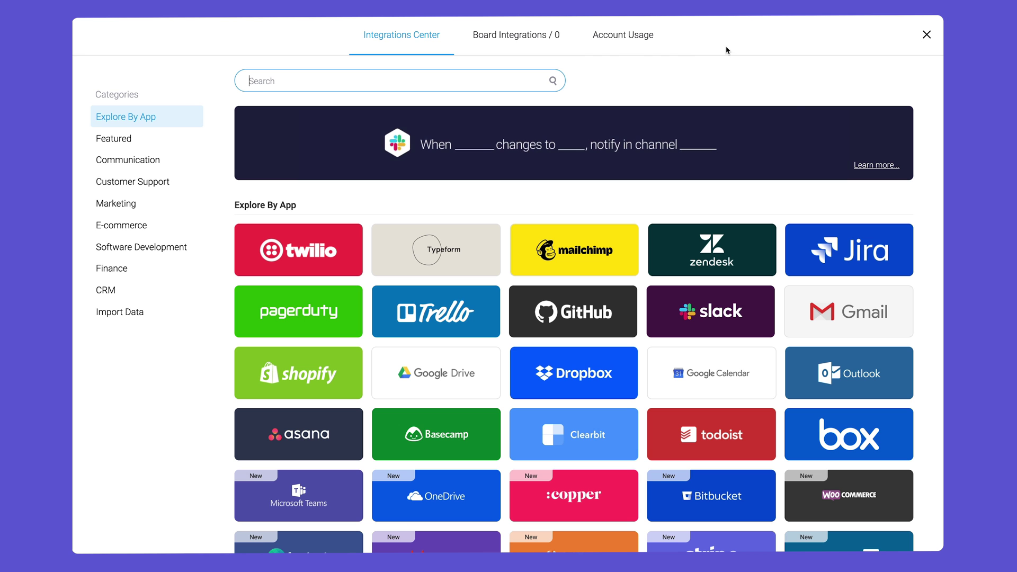
click(878, 328)
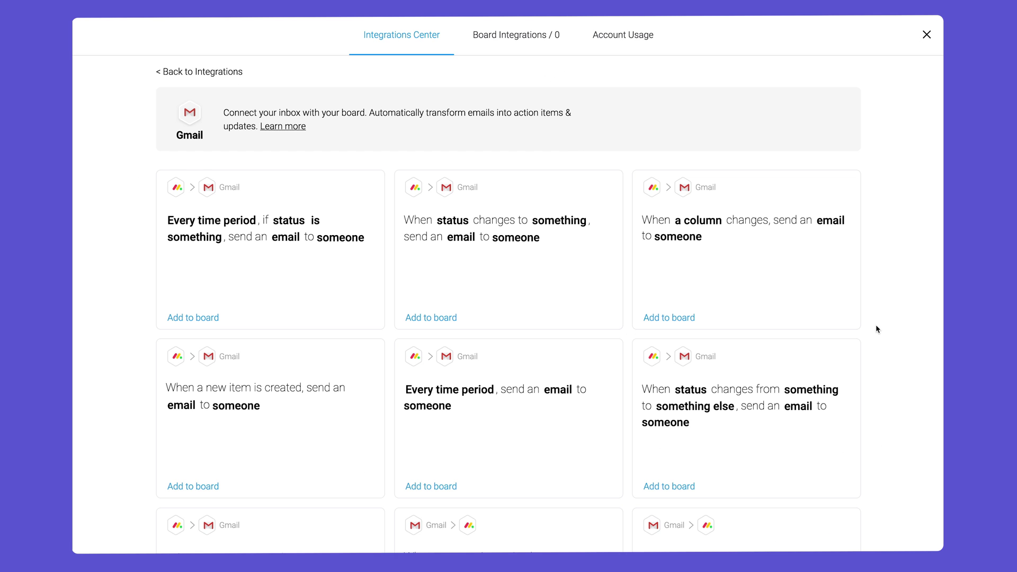
scroll(878, 329, down, 3)
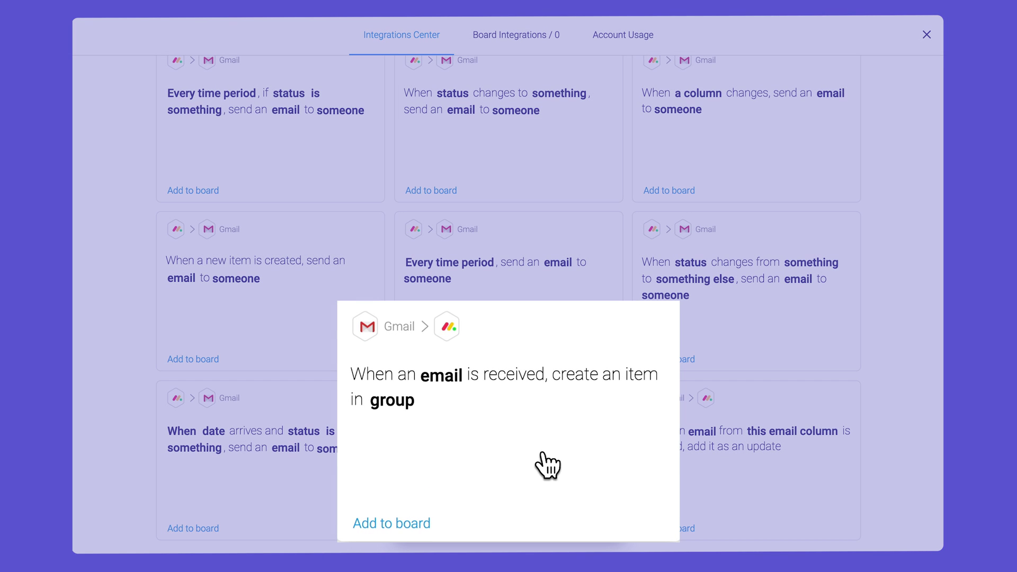
click(548, 465)
Step: Filter the recipe's emails by Body text and start entering the search term
click(393, 284)
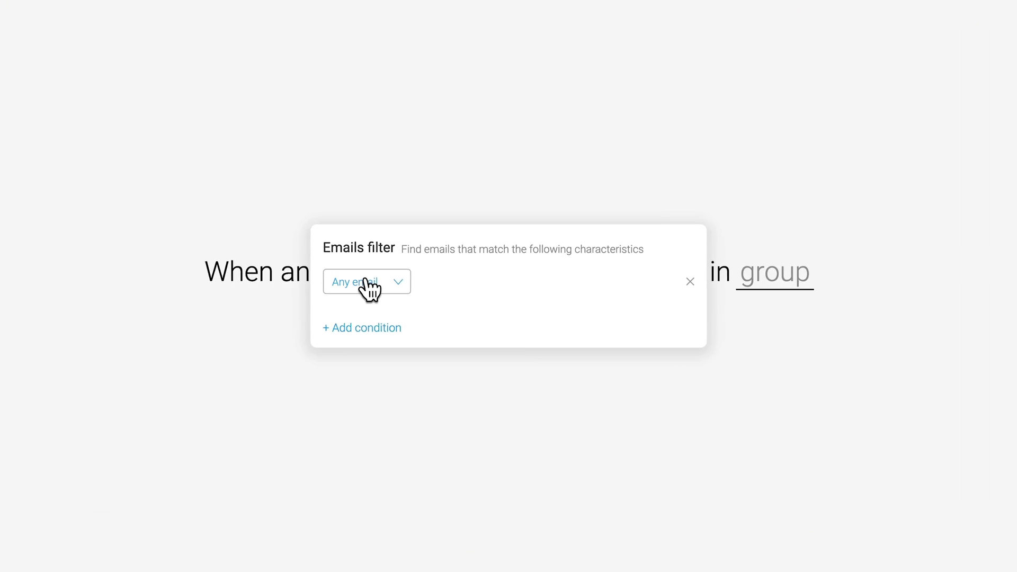
click(350, 283)
click(401, 400)
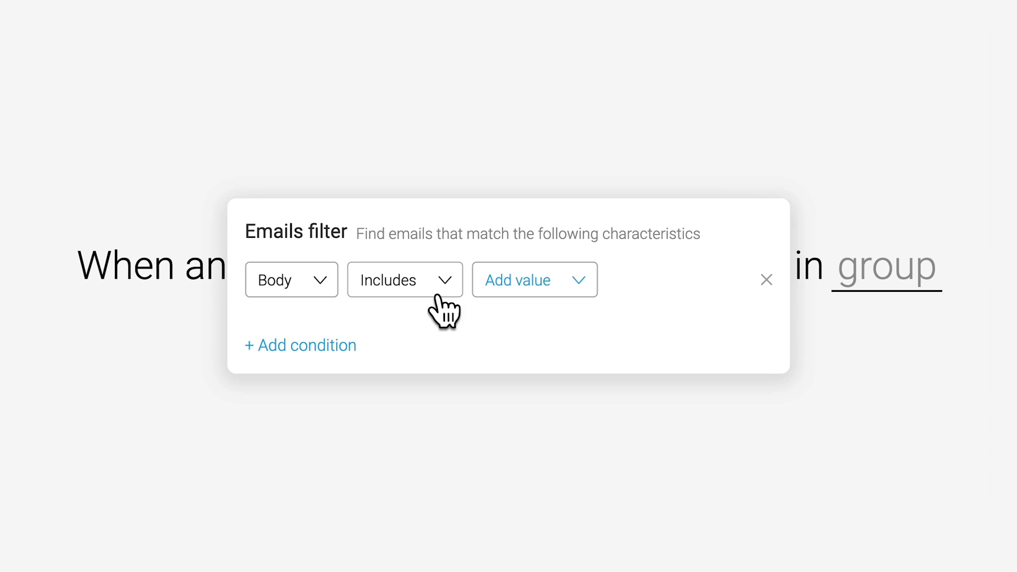
click(580, 286)
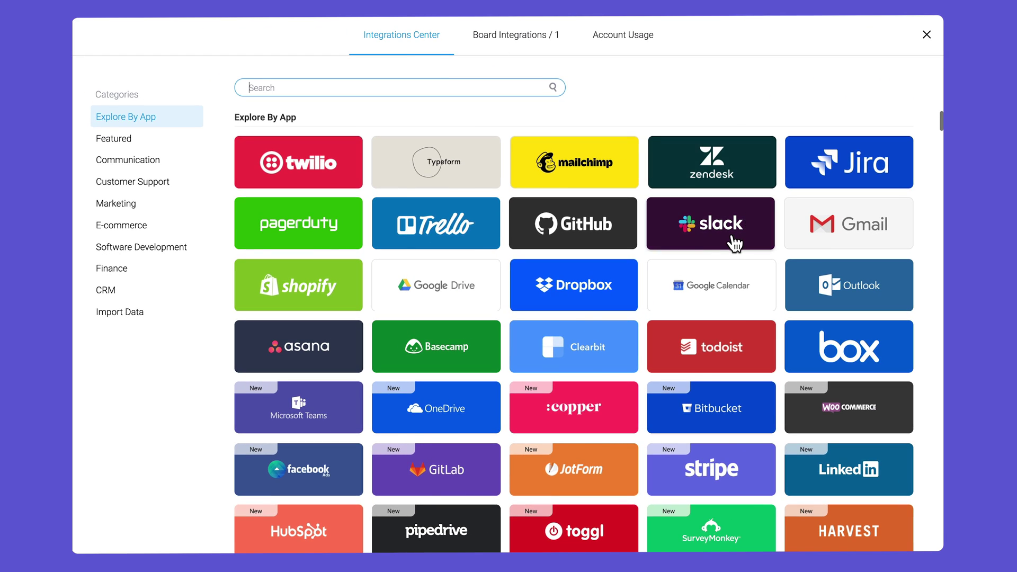
Step: Pick the Slack item-created recipe and write its message with the Board Name field
click(734, 243)
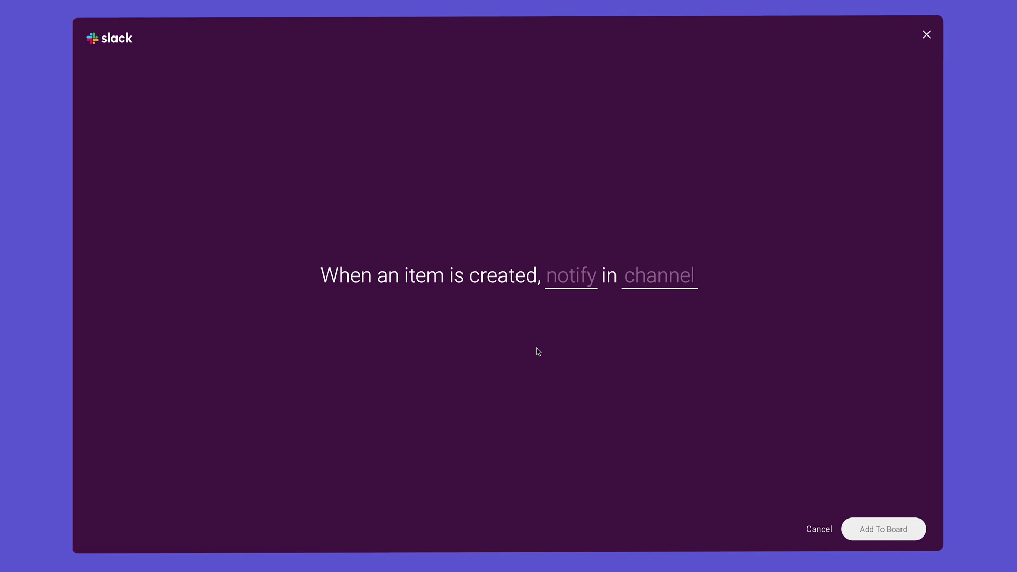
click(570, 275)
text(has)
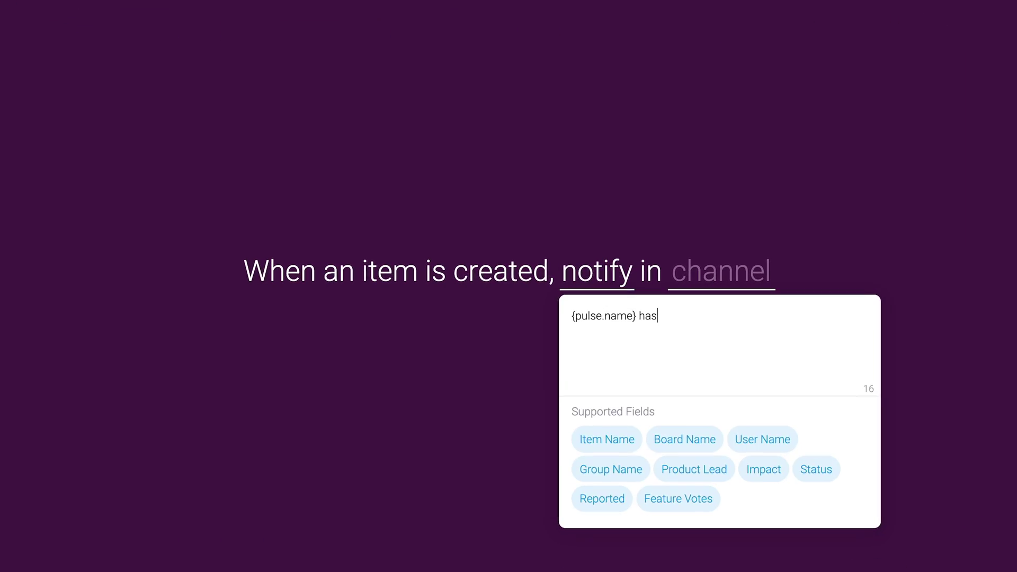
text( been added as a)
click(715, 451)
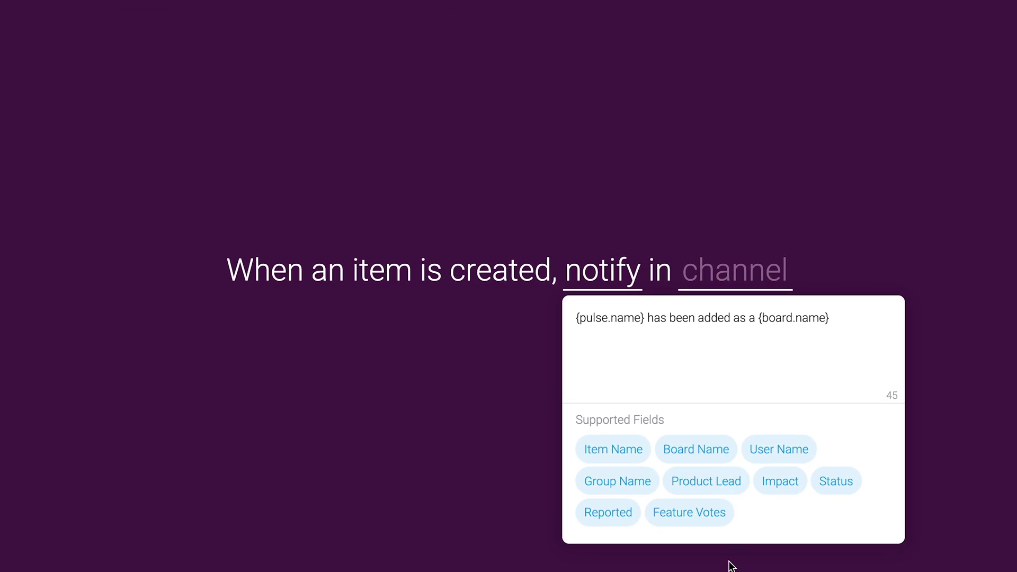